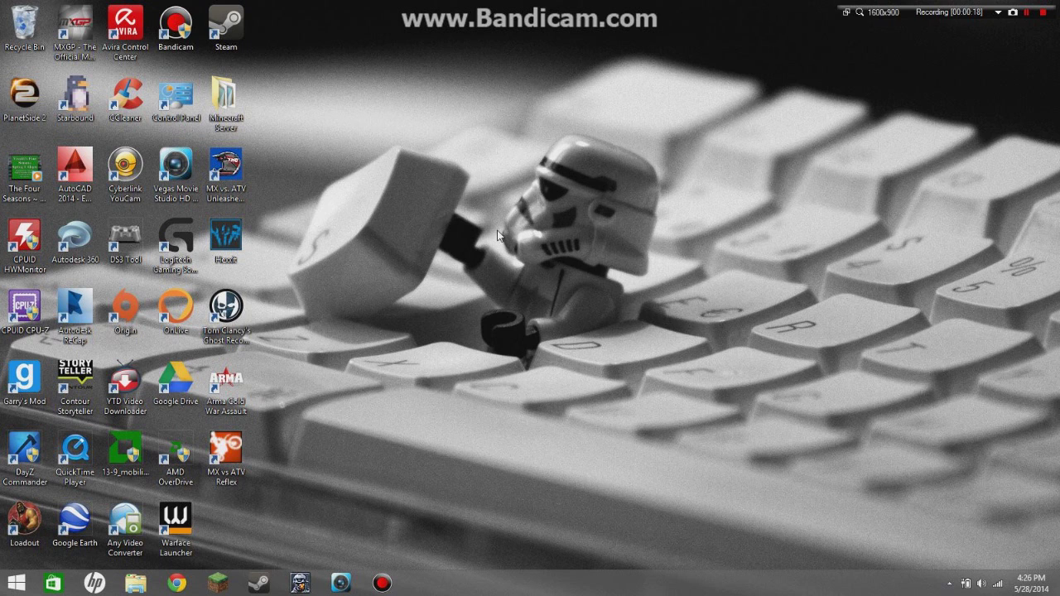
# - Open Google in Chrome and search for "AMD Overdrive"
pyautogui.click(184, 582)
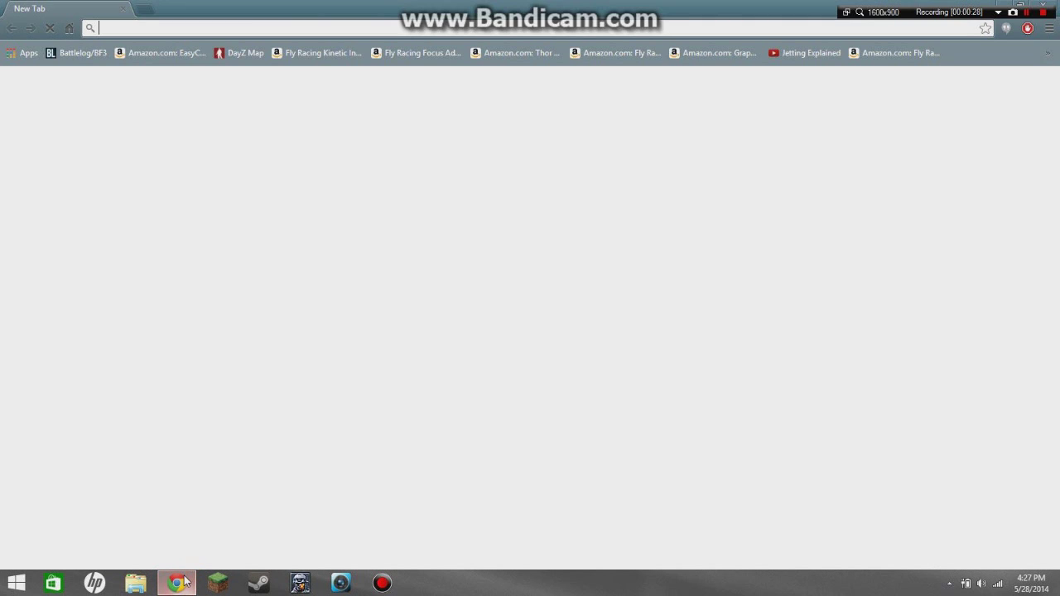
pyautogui.write('google.c')
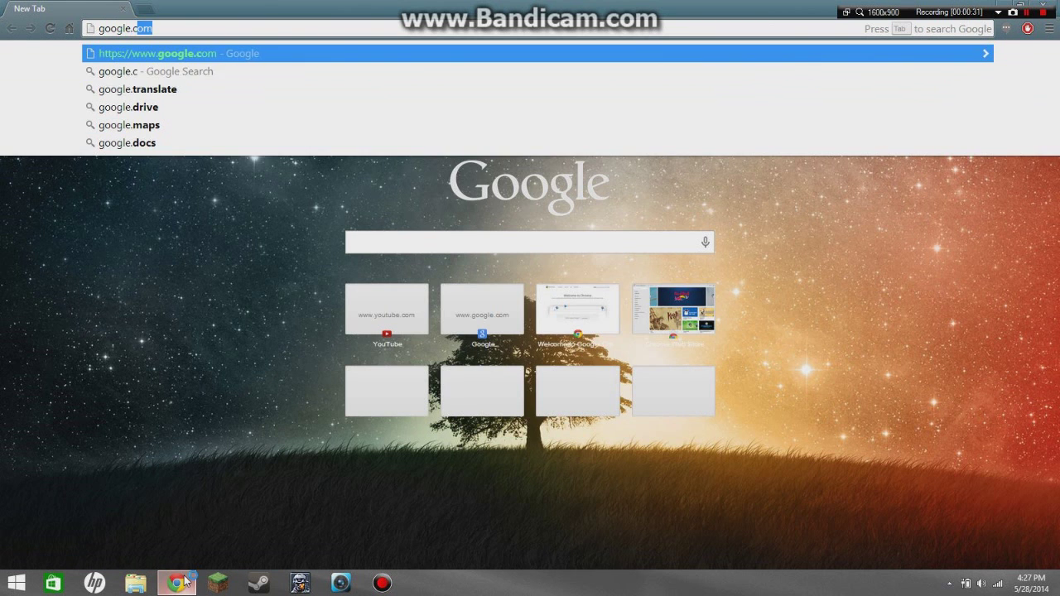
pyautogui.press('Return')
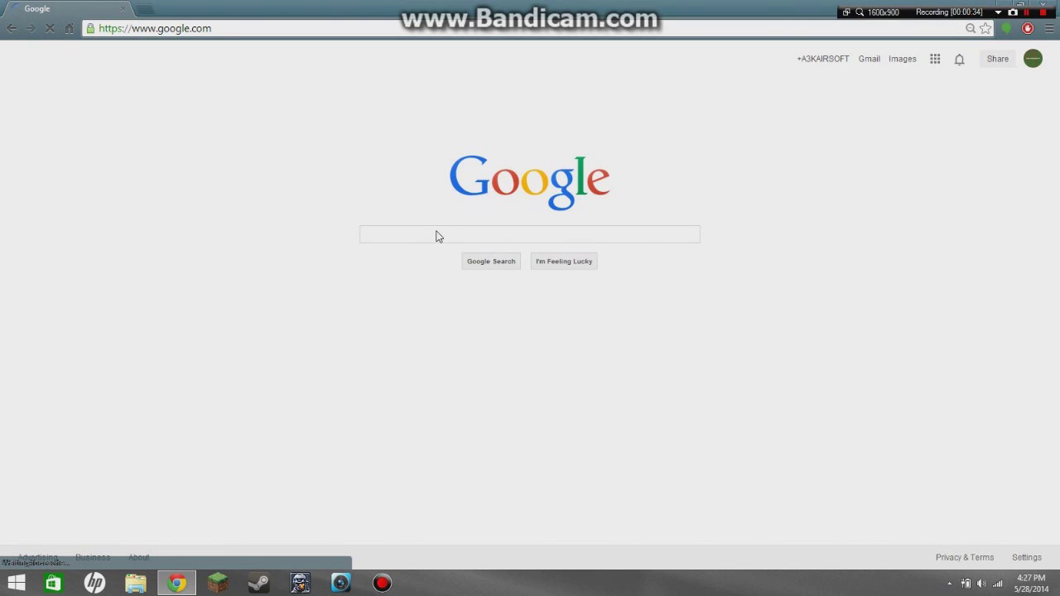
pyautogui.click(438, 236)
pyautogui.write('AMD Ov')
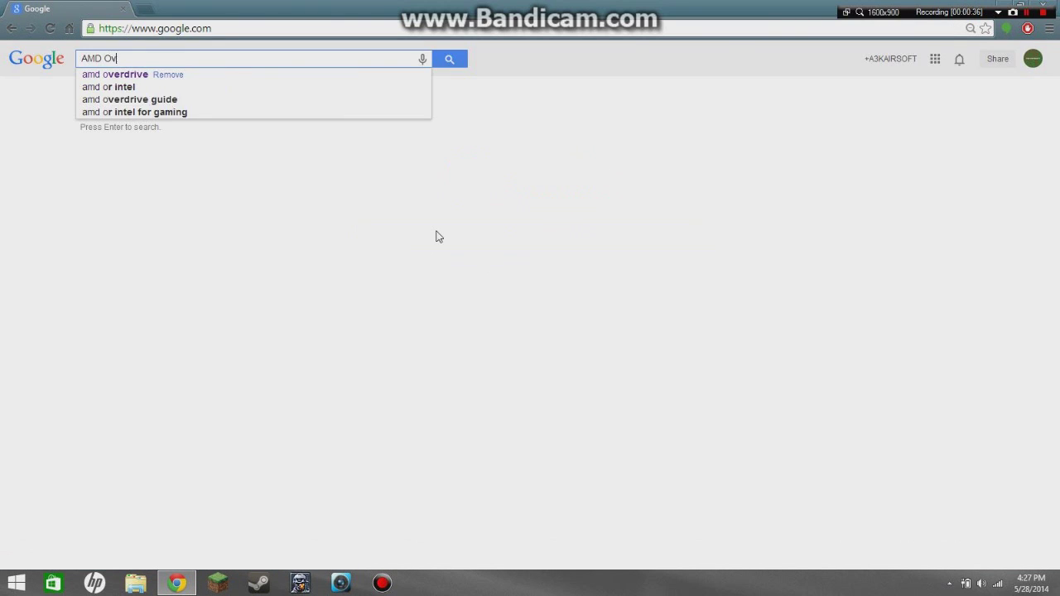
pyautogui.write('erdrive')
pyautogui.press('Return')
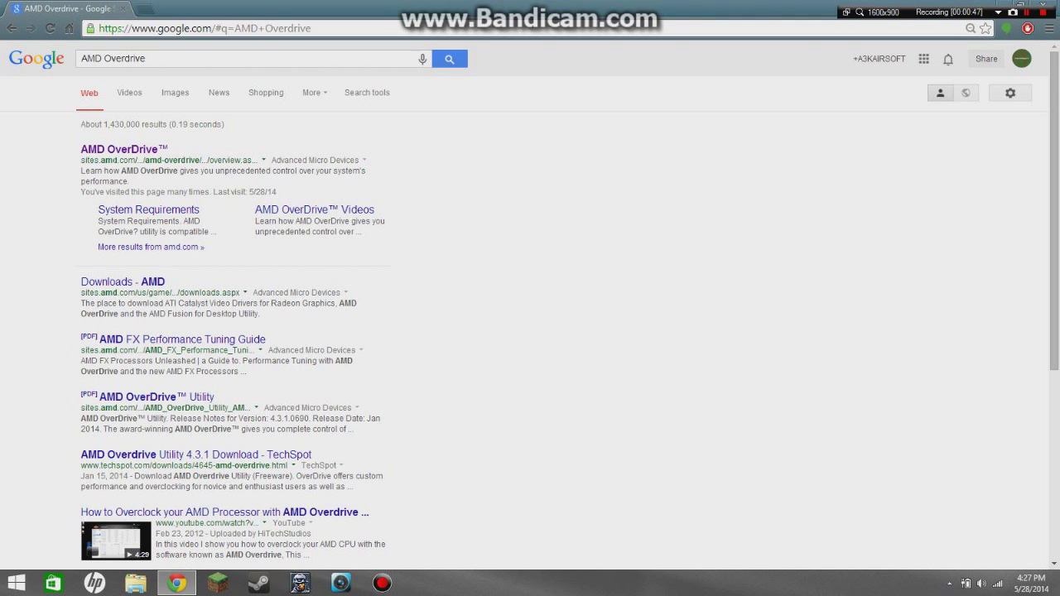
# - Open AMD's official OverDrive page from the search results, highlight the Download AMD OverDrive link, and close the browser
pyautogui.click(122, 153)
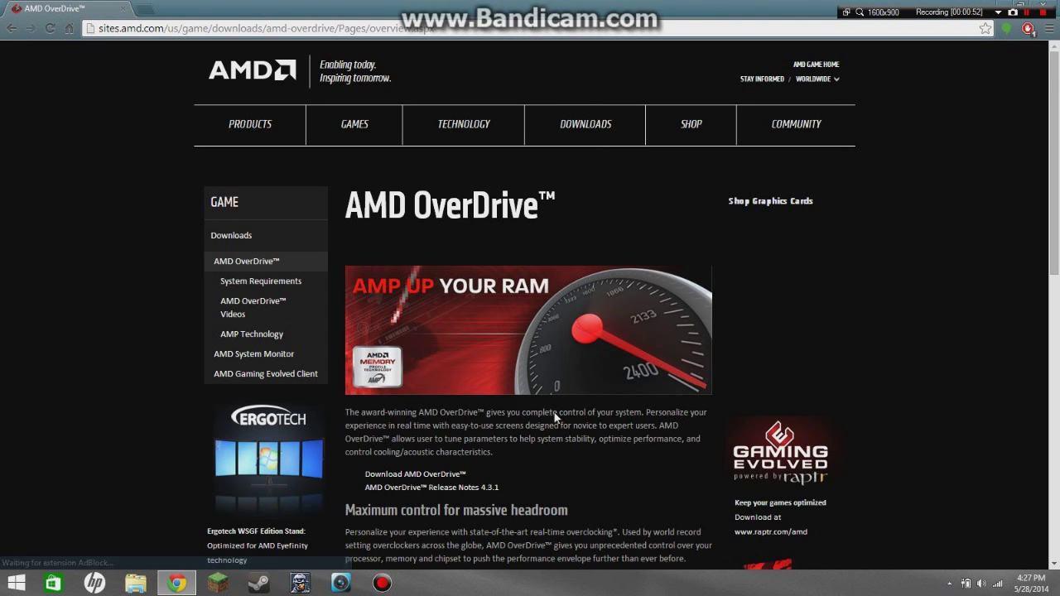
pyautogui.scroll(-2, 513, 407)
pyautogui.moveTo(349, 340); pyautogui.dragTo(479, 339)
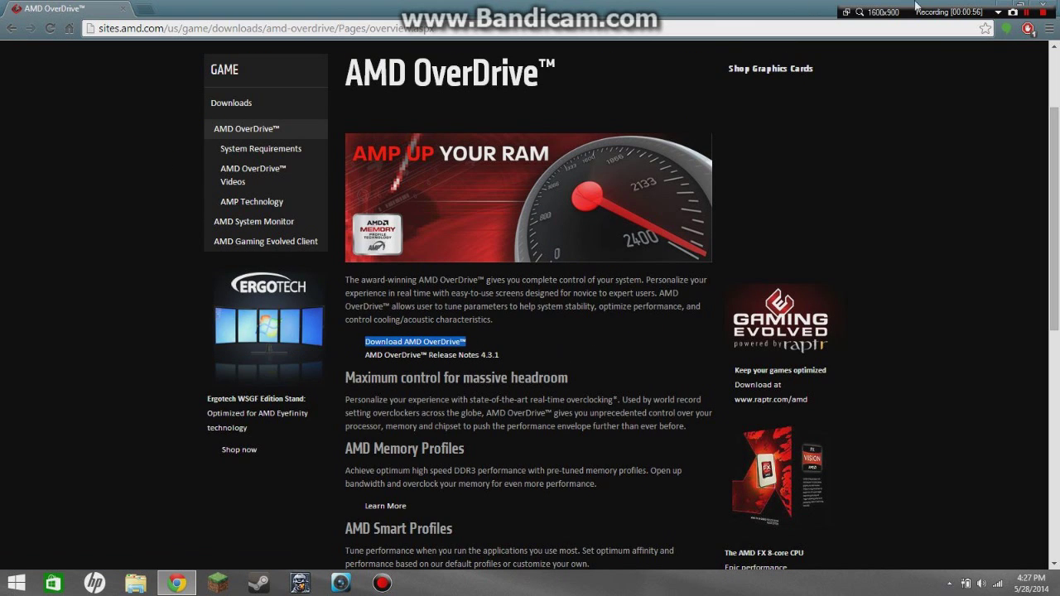
pyautogui.doubleClick(756, 15)
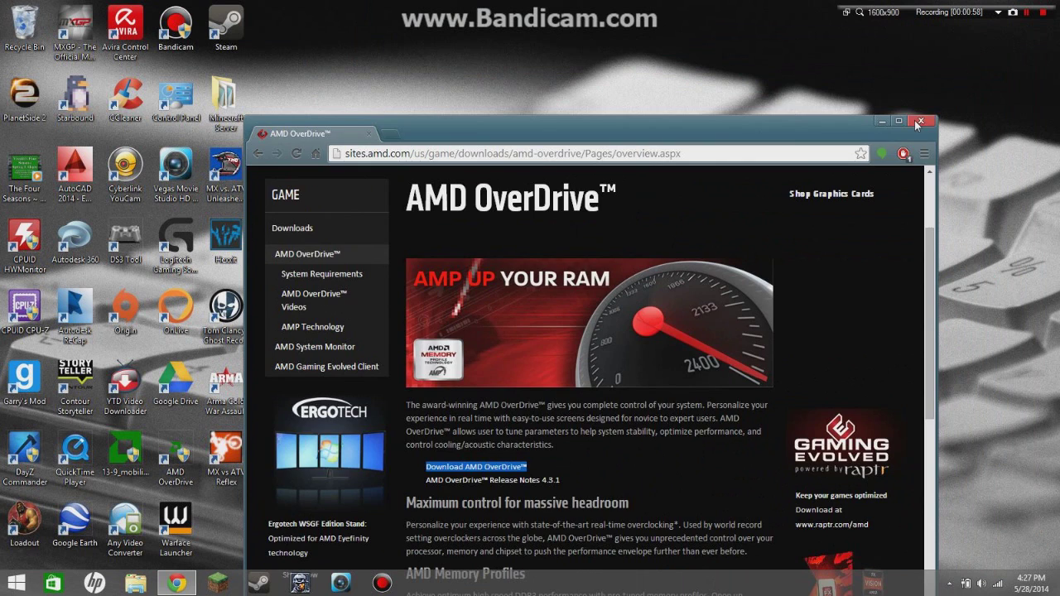
pyautogui.click(916, 121)
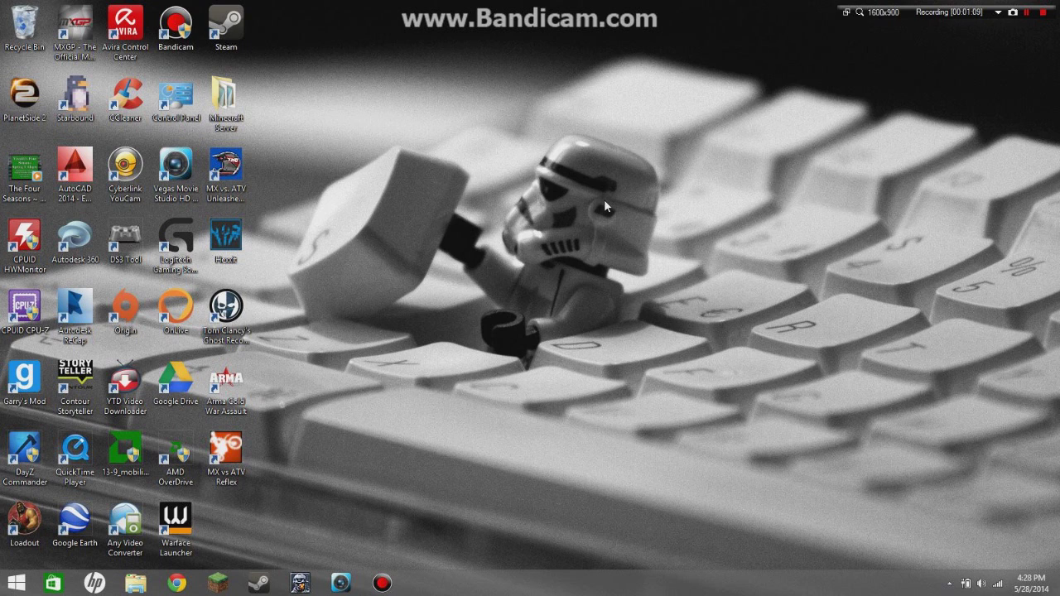
# - Launch AMD OverDrive, accept the overclocking warning, and reposition its window so that it is fully on screen
pyautogui.click(184, 454)
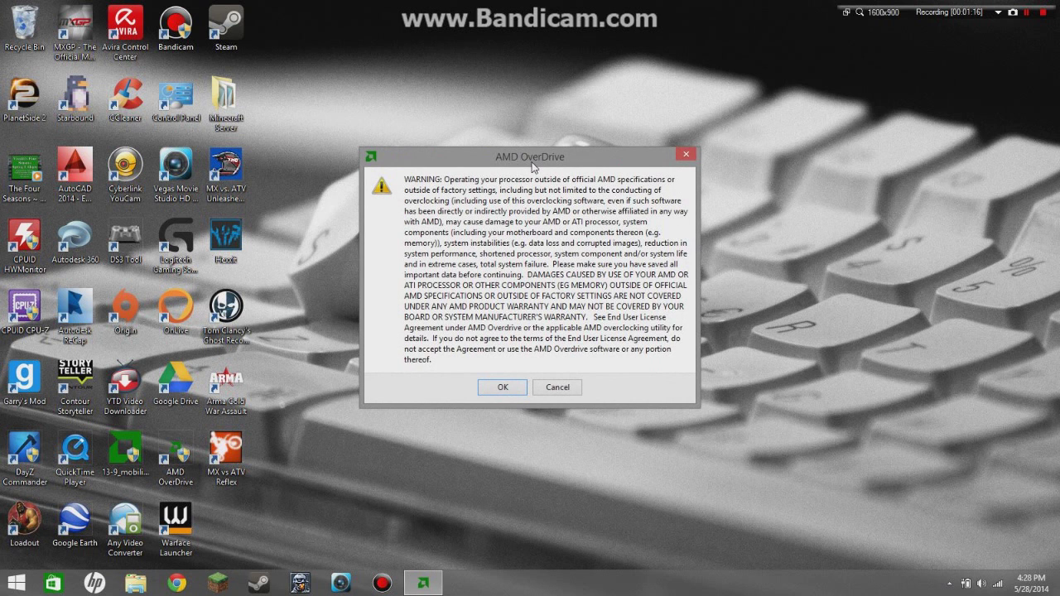
pyautogui.press('XF86AudioLowerVolume')
pyautogui.press('XF86AudioLowerVolume')
pyautogui.press('XF86AudioLowerVolume')
pyautogui.press('XF86AudioLowerVolume')
pyautogui.press('XF86AudioLowerVolume')
pyautogui.press('XF86AudioLowerVolume')
pyautogui.click(501, 389)
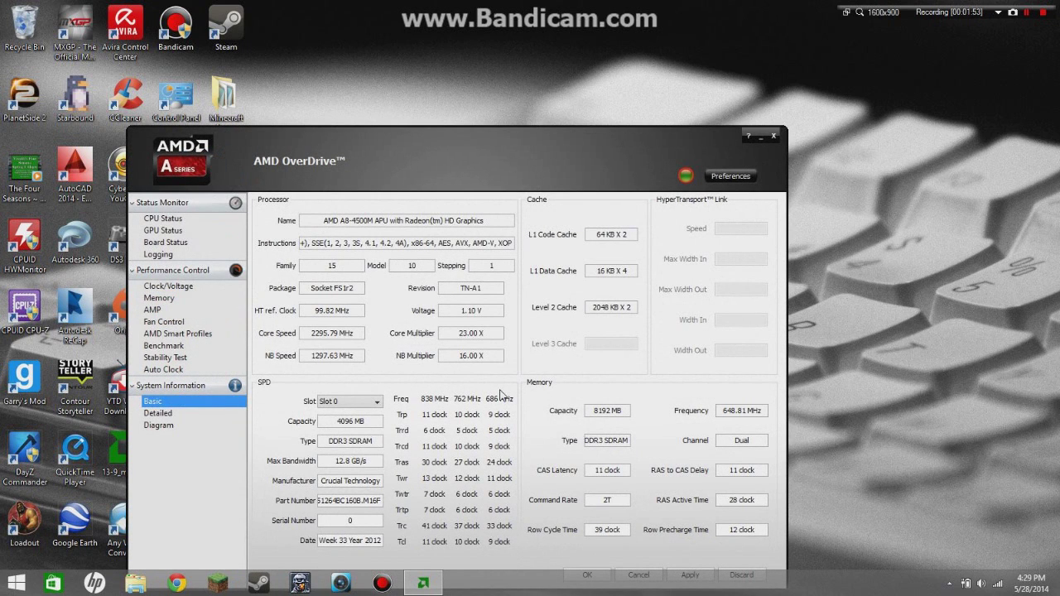
pyautogui.moveTo(551, 155); pyautogui.dragTo(623, 82)
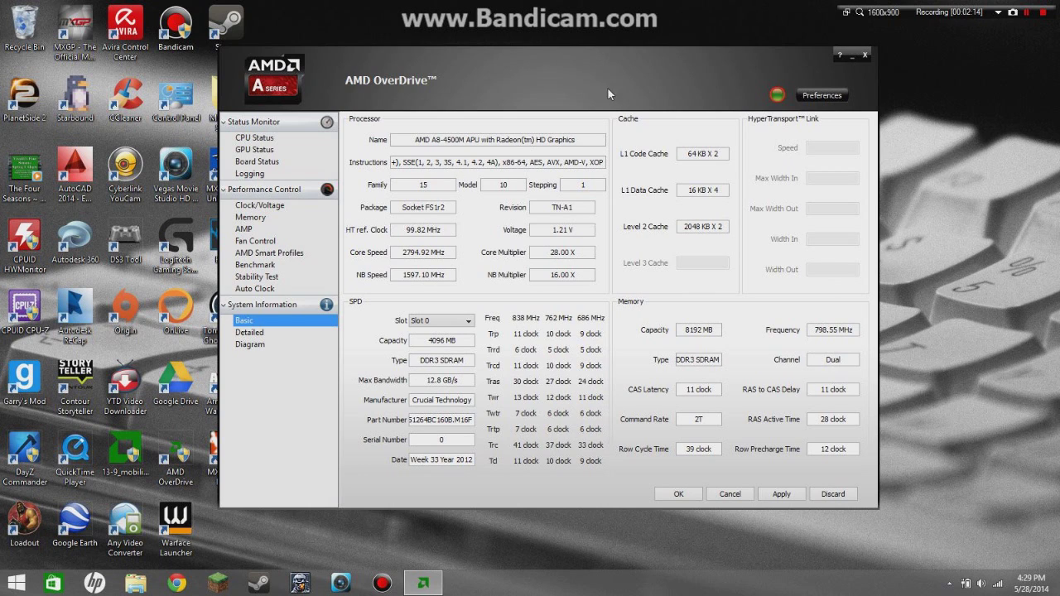
pyautogui.moveTo(605, 68); pyautogui.dragTo(584, 111)
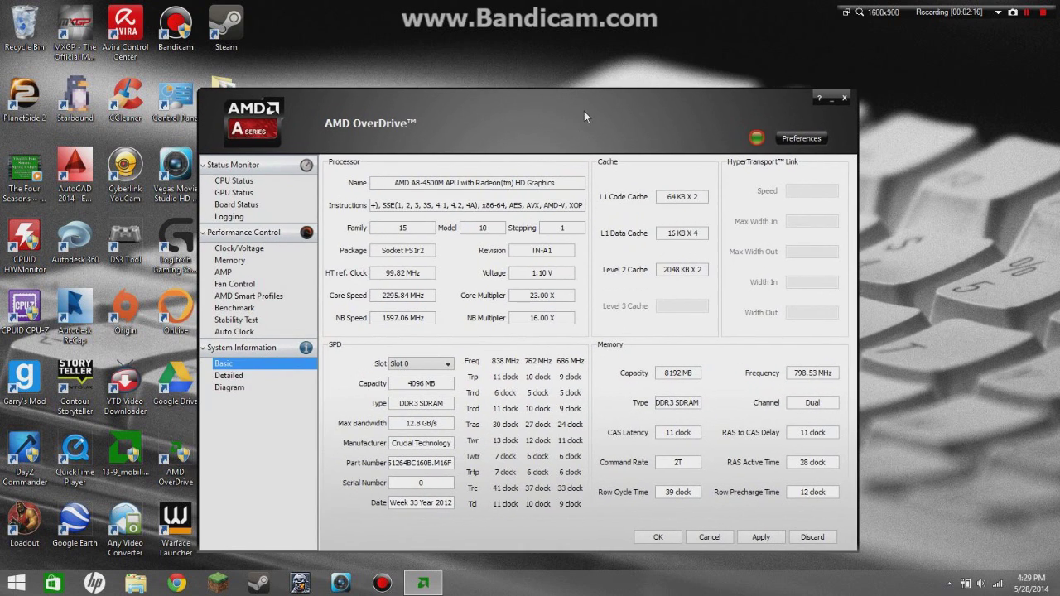
# - Show the CPU status in AMD OverDrive and switch the Windows power plan to Overclock Tutorial
pyautogui.click(268, 182)
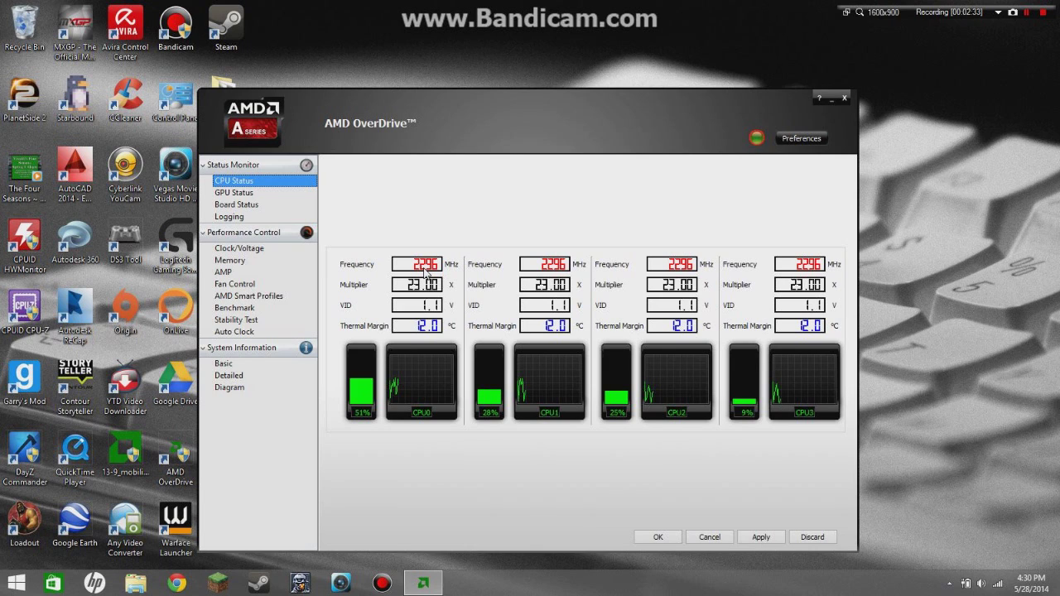
pyautogui.click(966, 583)
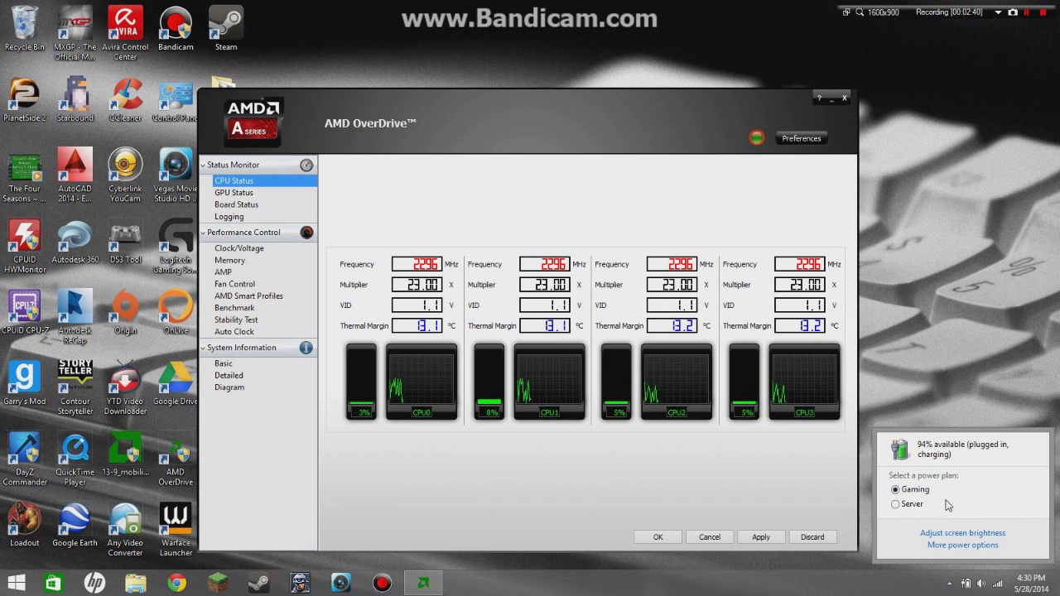
pyautogui.click(973, 546)
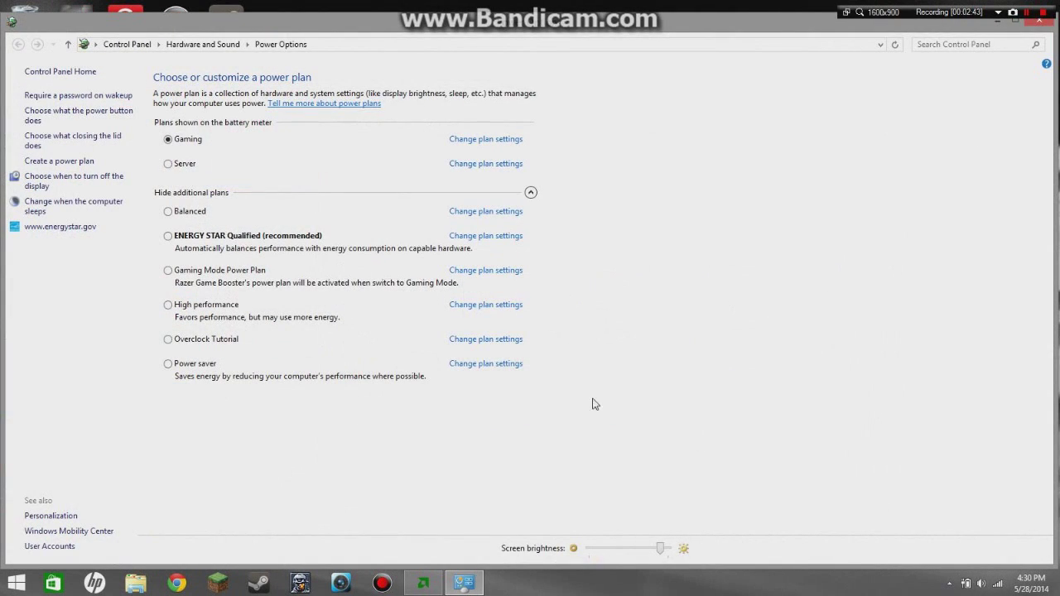
pyautogui.doubleClick(419, 30)
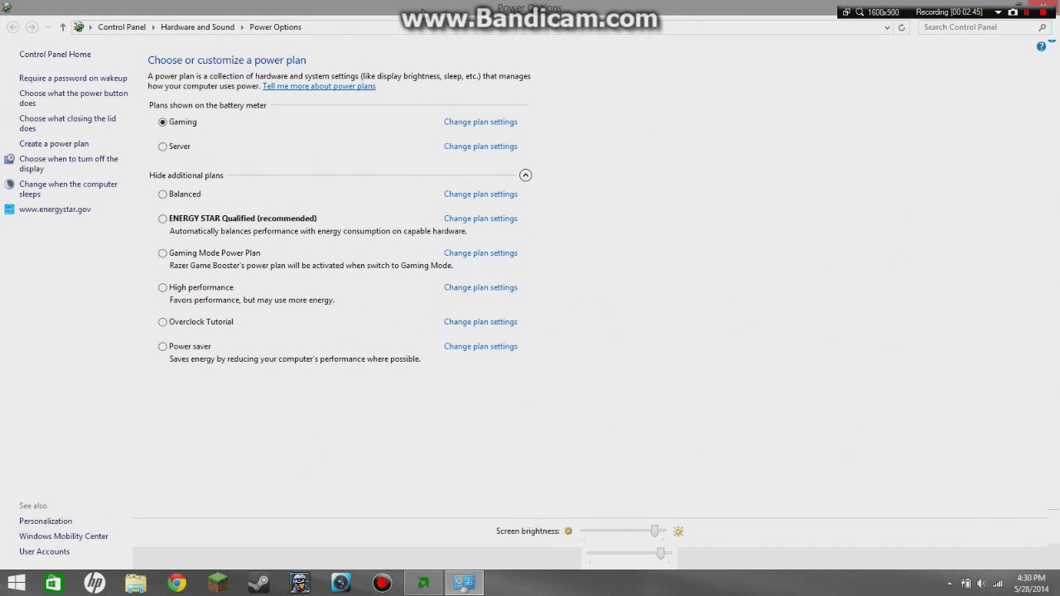
pyautogui.click(162, 322)
pyautogui.click(1017, 5)
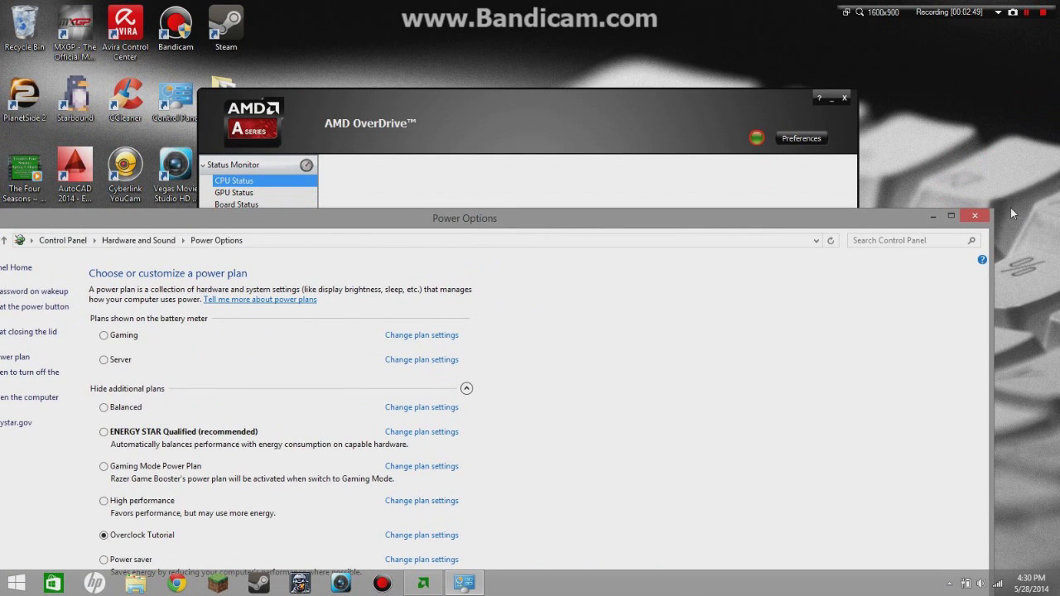
pyautogui.click(987, 217)
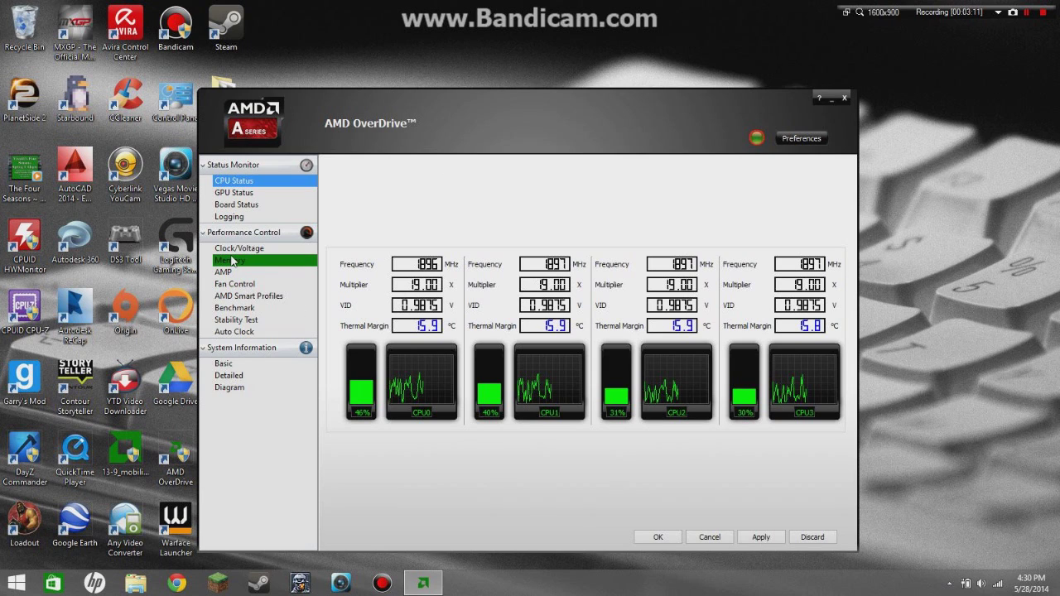
# - Check which Windows power plan is active in the battery flyout and close it
pyautogui.click(1027, 14)
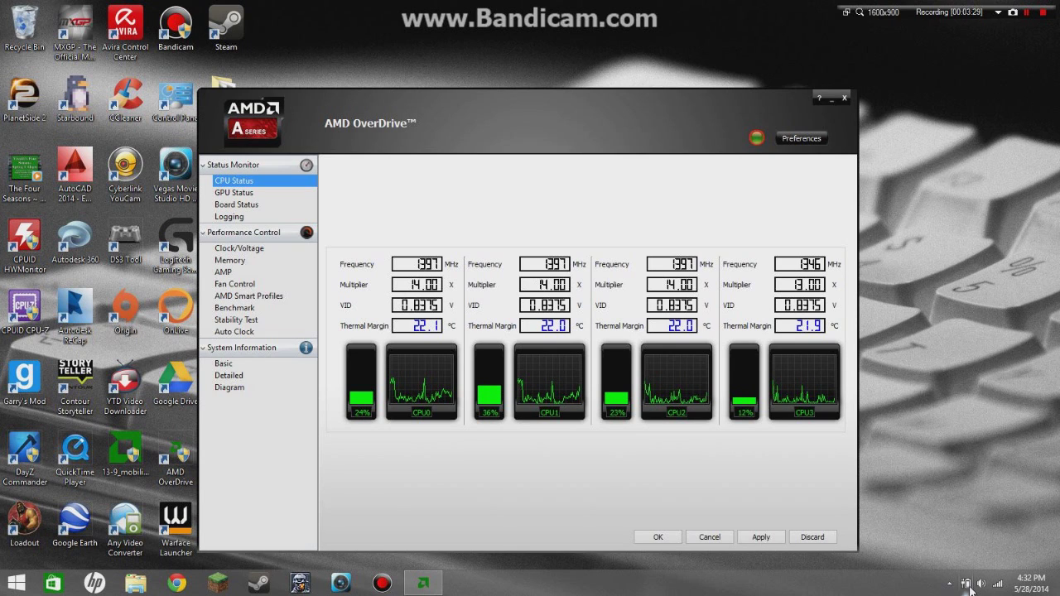
pyautogui.moveTo(971, 587)
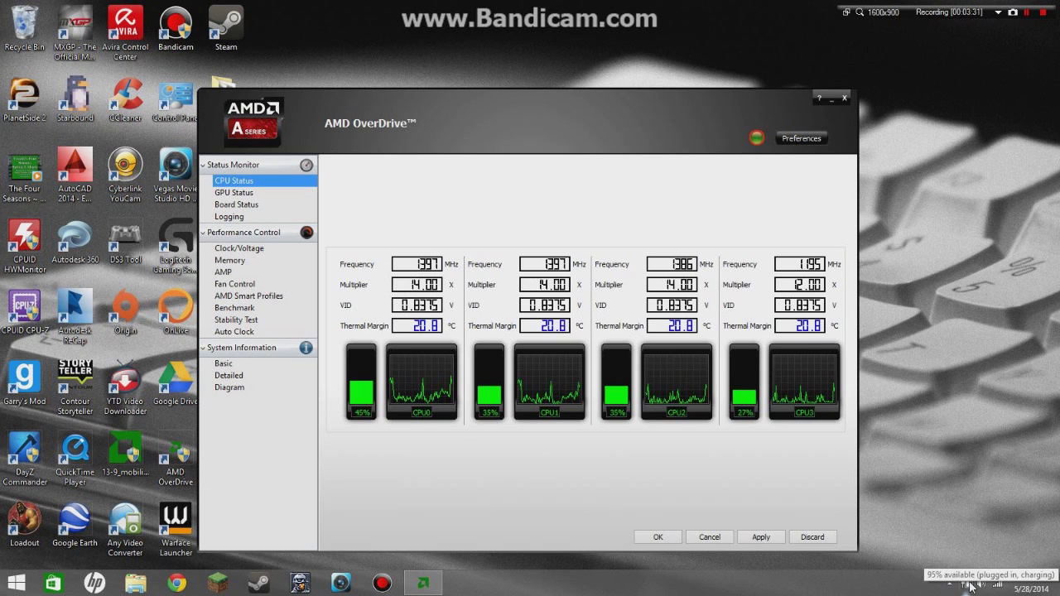
pyautogui.click(969, 584)
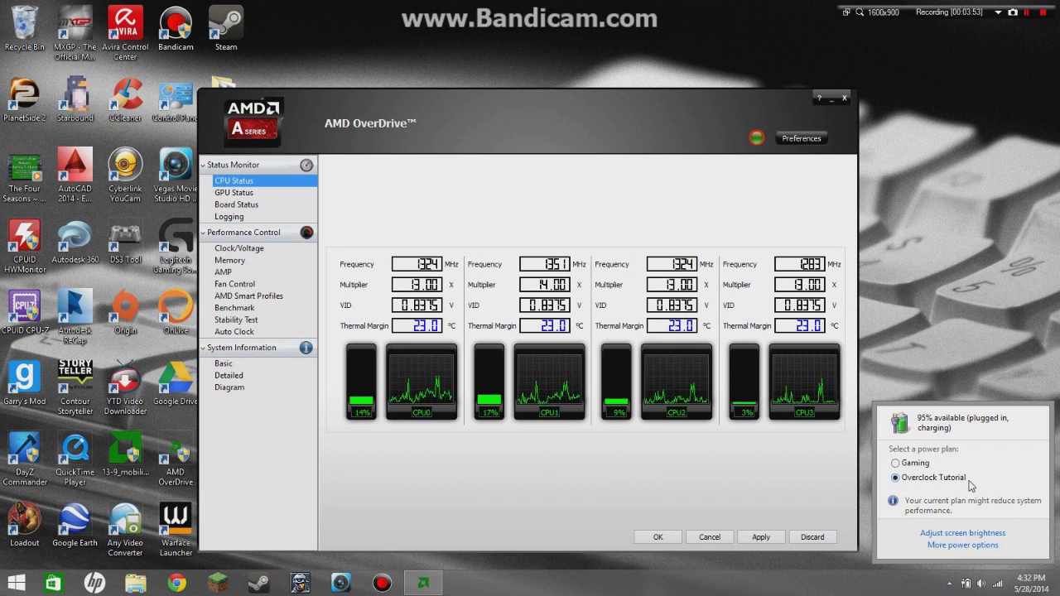
pyautogui.click(957, 296)
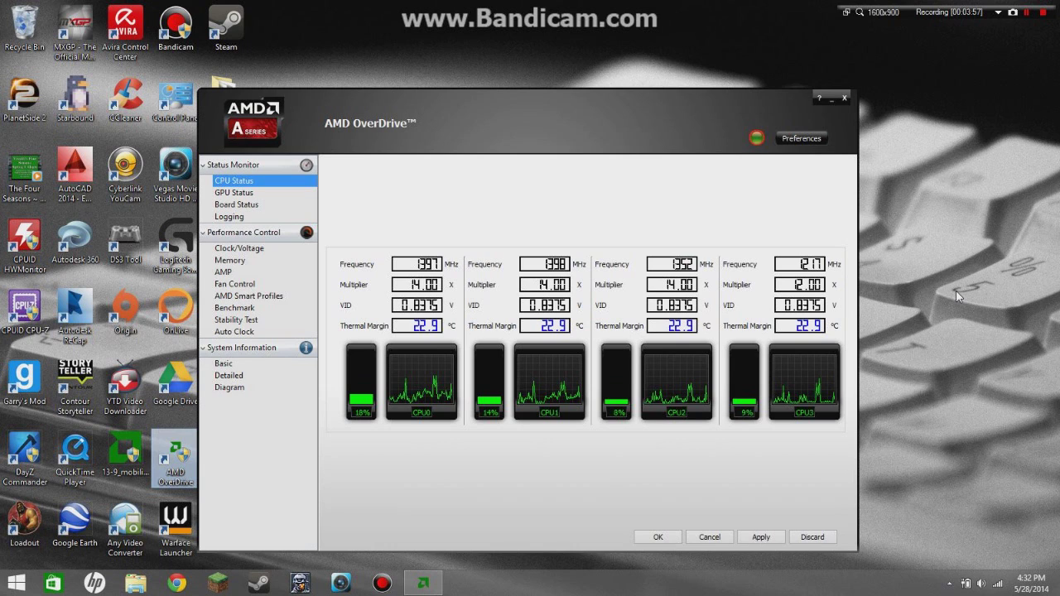
# - Set the integrated GPU clock (IGP) to 824 MHz in the clock/voltage settings, apply it and accept the warning
pyautogui.click(265, 250)
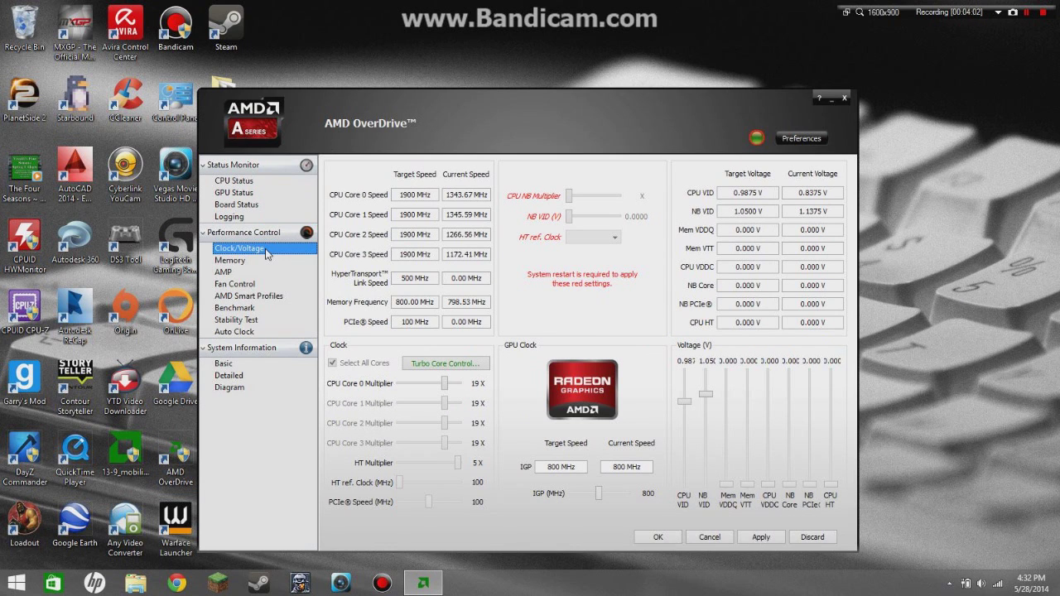
pyautogui.click(280, 261)
pyautogui.moveTo(592, 491)
pyautogui.moveTo(593, 495)
pyautogui.mouseDown()
pyautogui.moveTo(647, 507)
pyautogui.moveTo(555, 501)
pyautogui.moveTo(654, 503)
pyautogui.moveTo(602, 499)
pyautogui.mouseUp()
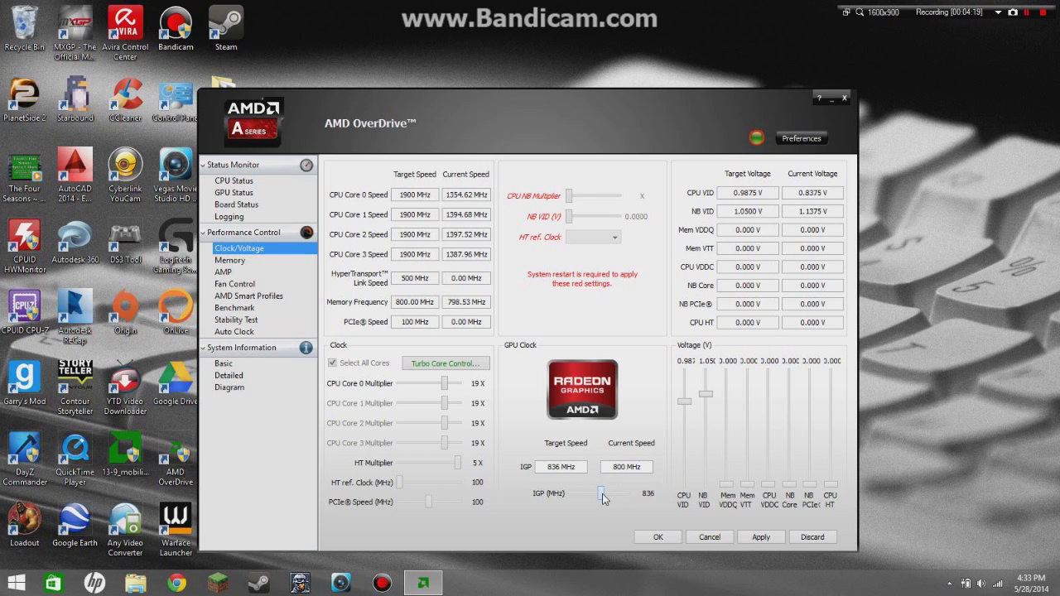
pyautogui.moveTo(603, 499); pyautogui.dragTo(601, 500)
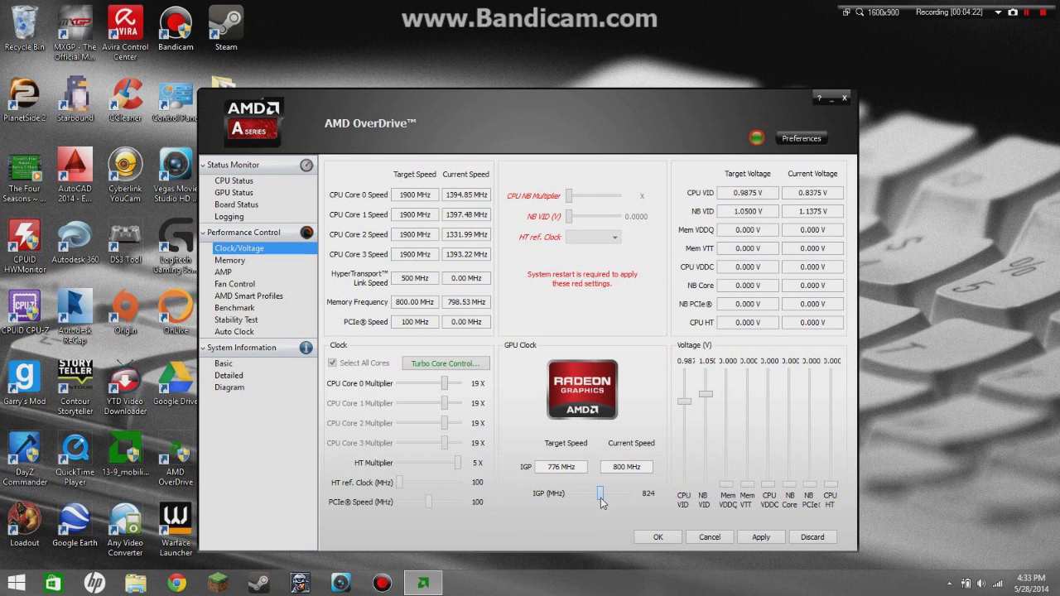
pyautogui.click(774, 538)
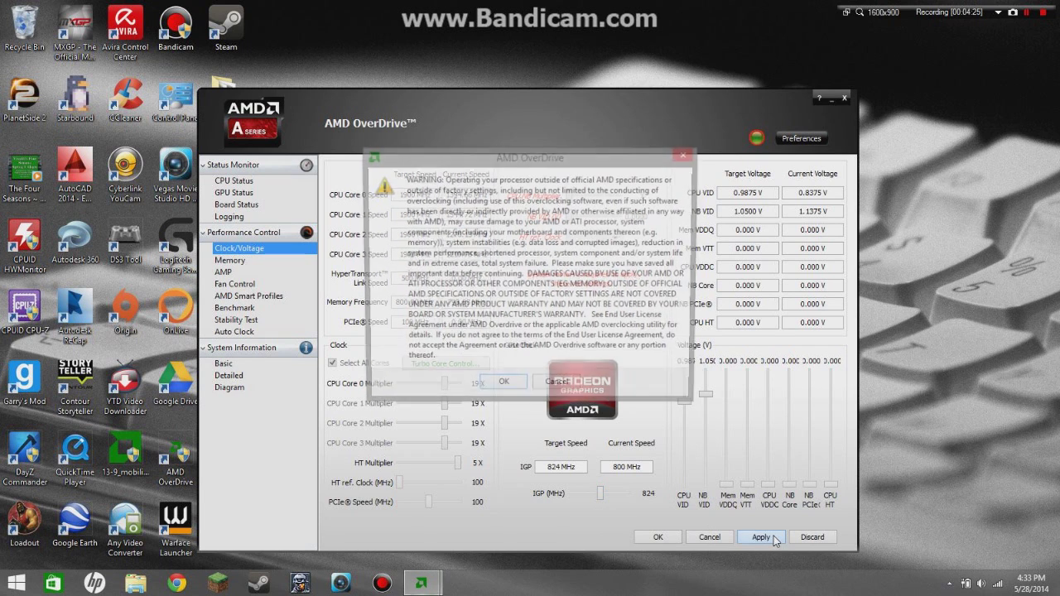
pyautogui.click(489, 387)
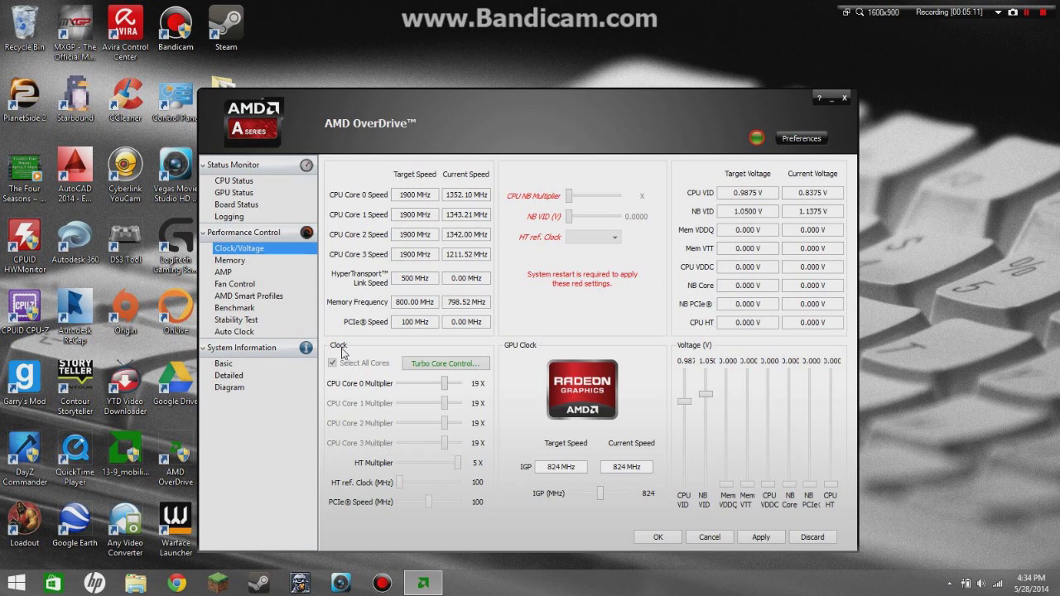
# - Adjust the CPU core multiplier in Turbo Core Control at boost level 1, confirm the settings and accept the overclocking warning
pyautogui.click(441, 365)
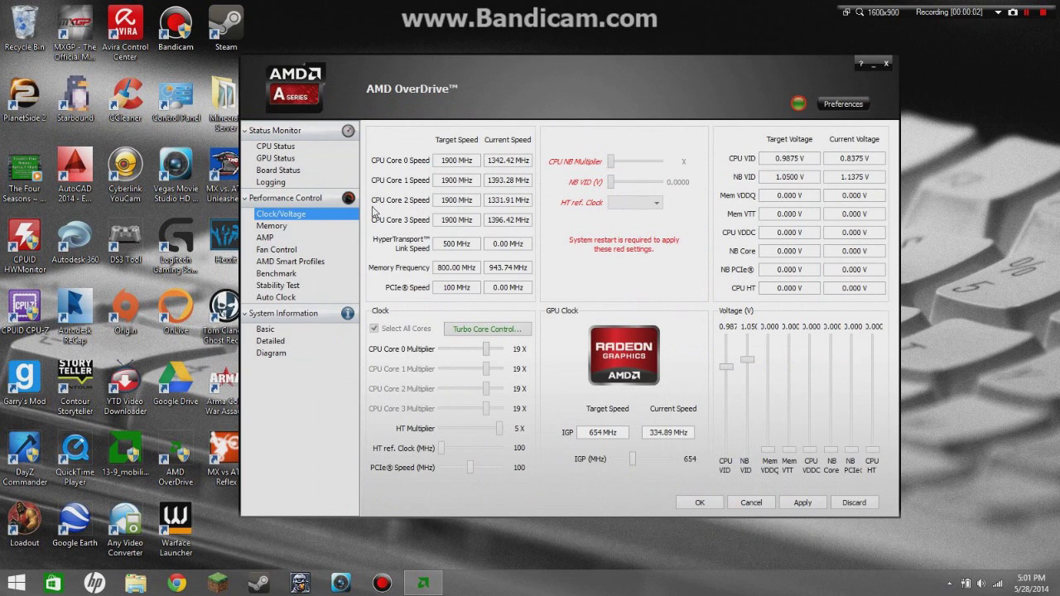
pyautogui.click(503, 332)
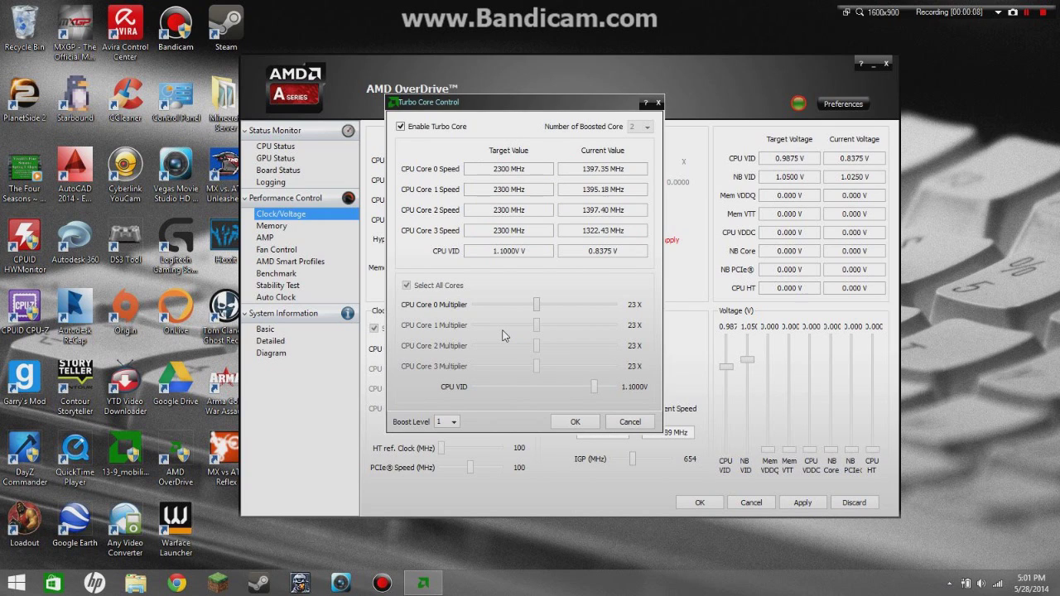
pyautogui.click(454, 423)
pyautogui.click(457, 429)
pyautogui.click(966, 583)
pyautogui.click(966, 583)
pyautogui.moveTo(540, 306); pyautogui.dragTo(561, 315)
pyautogui.click(582, 426)
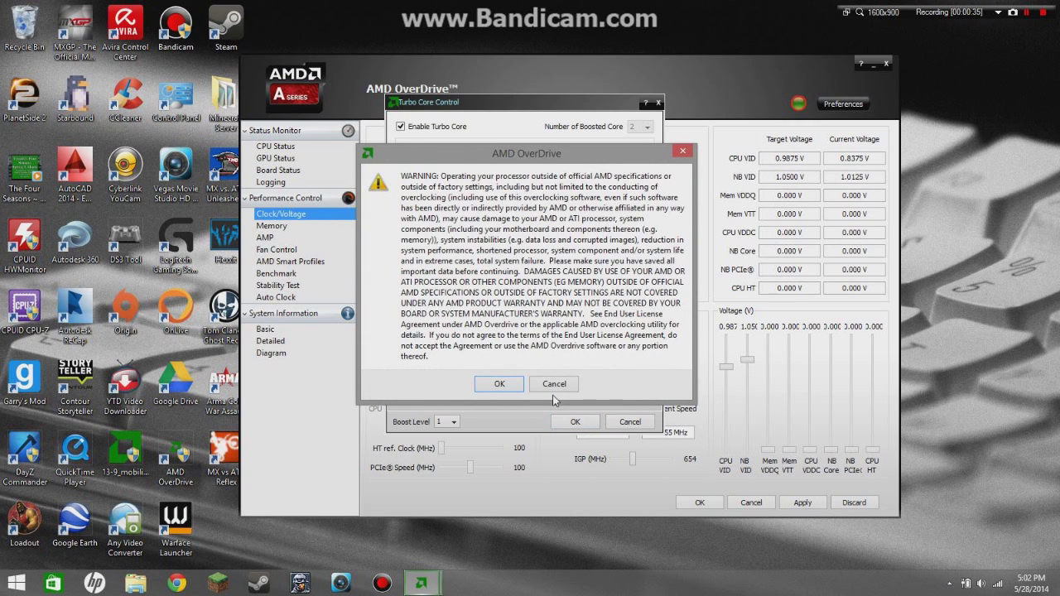
pyautogui.click(507, 388)
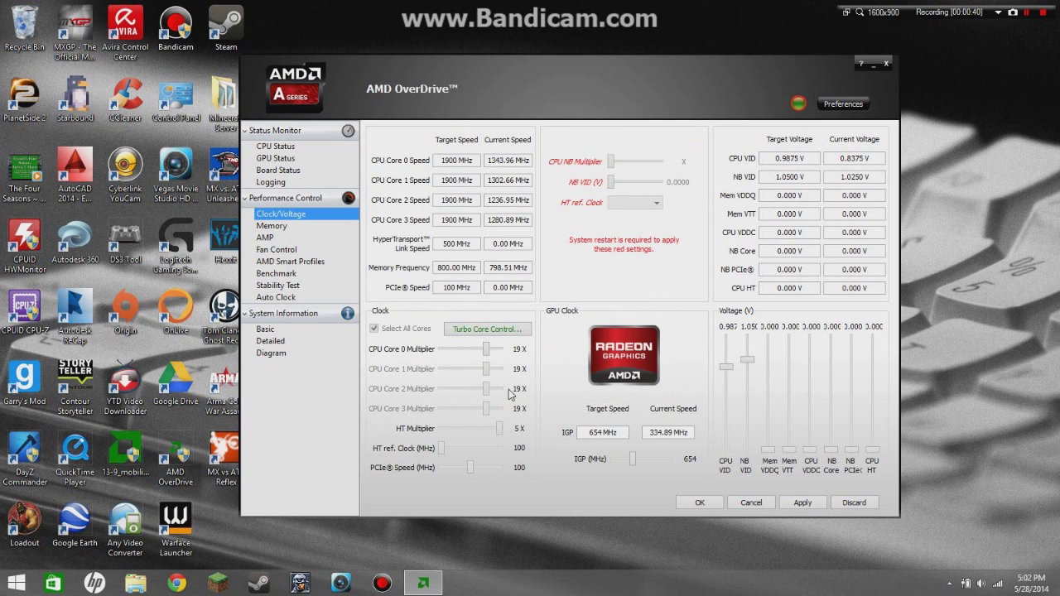
# - Compare the per-core frequencies and multipliers in CPU Status with the clock/voltage targets and the Turbo Core Control settings at boost level 1
pyautogui.click(316, 146)
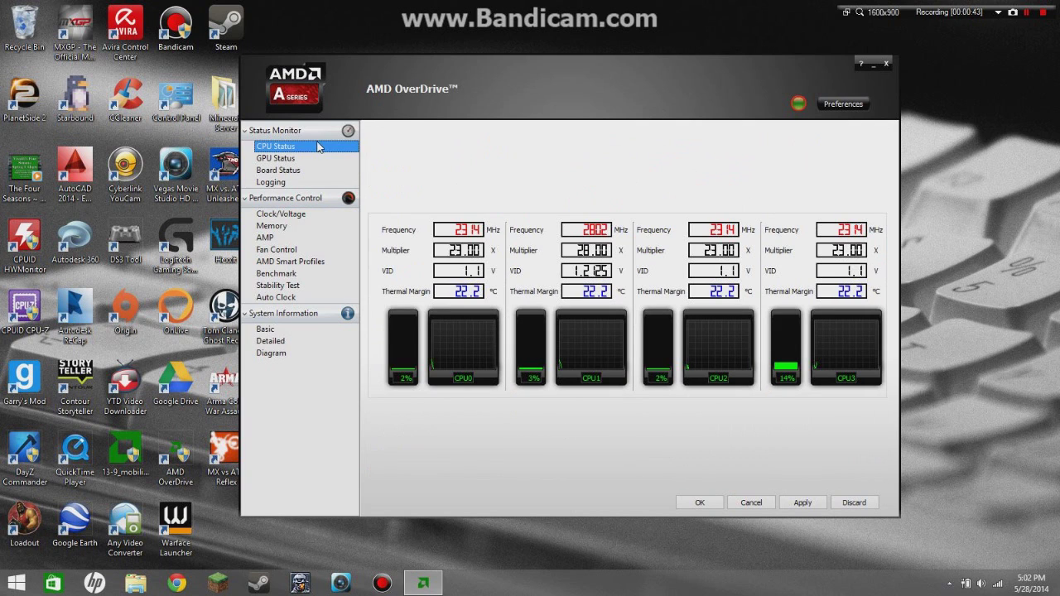
pyautogui.click(309, 215)
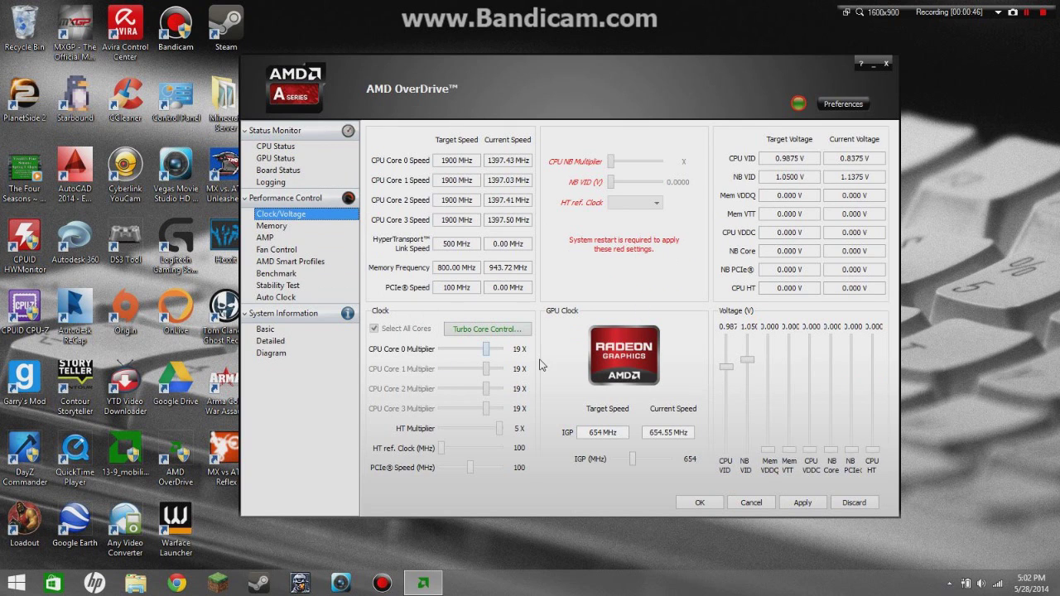
pyautogui.click(506, 331)
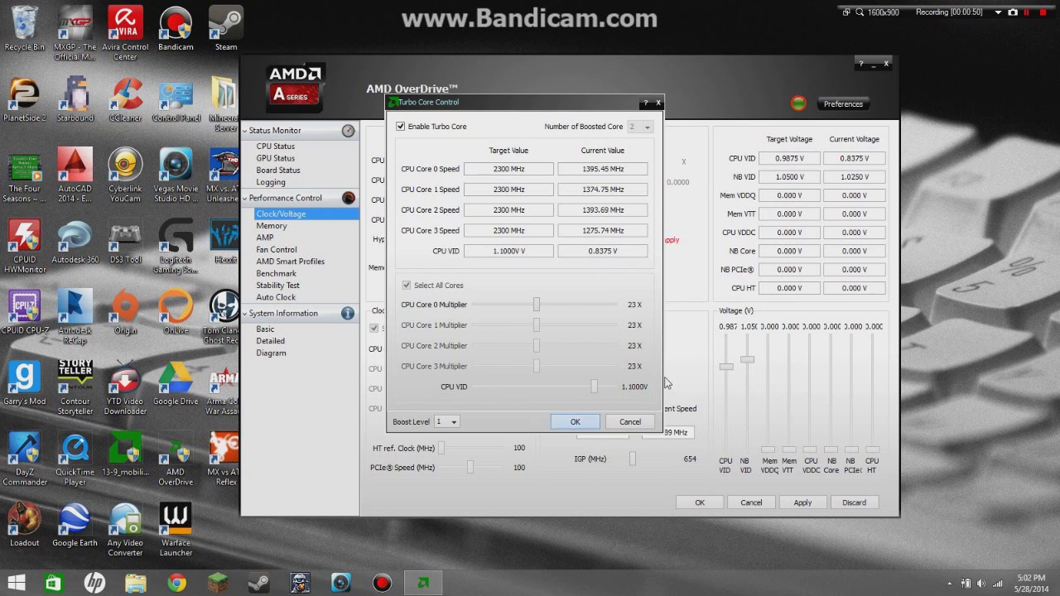
pyautogui.click(575, 422)
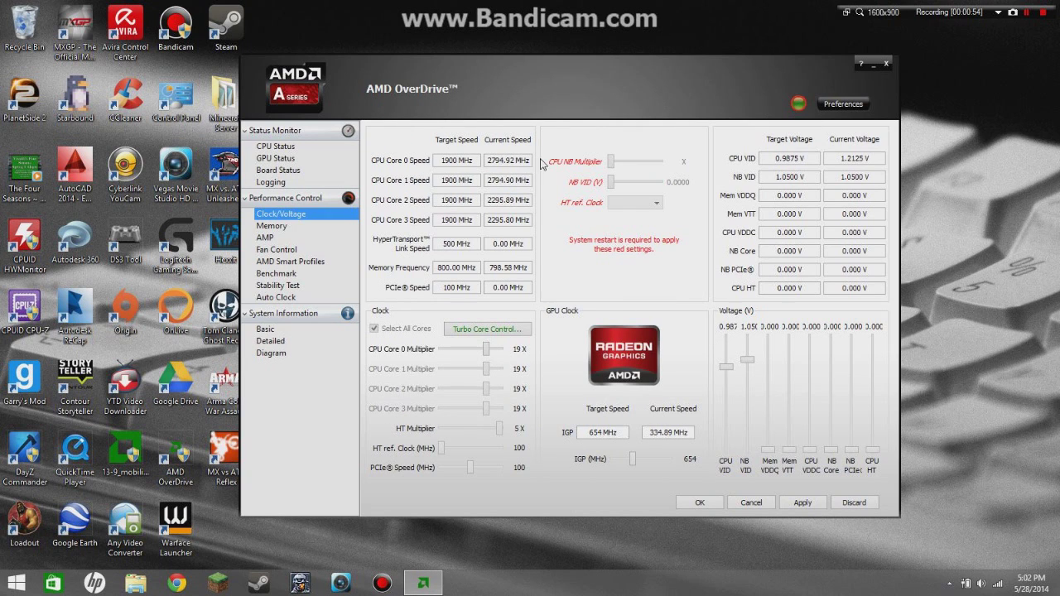
pyautogui.click(307, 146)
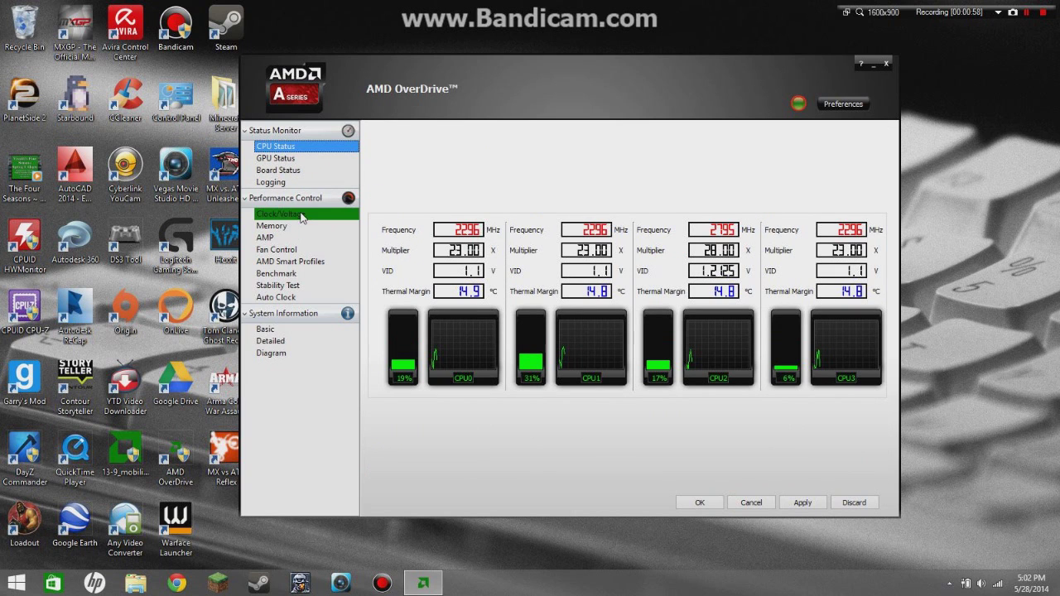
pyautogui.click(303, 217)
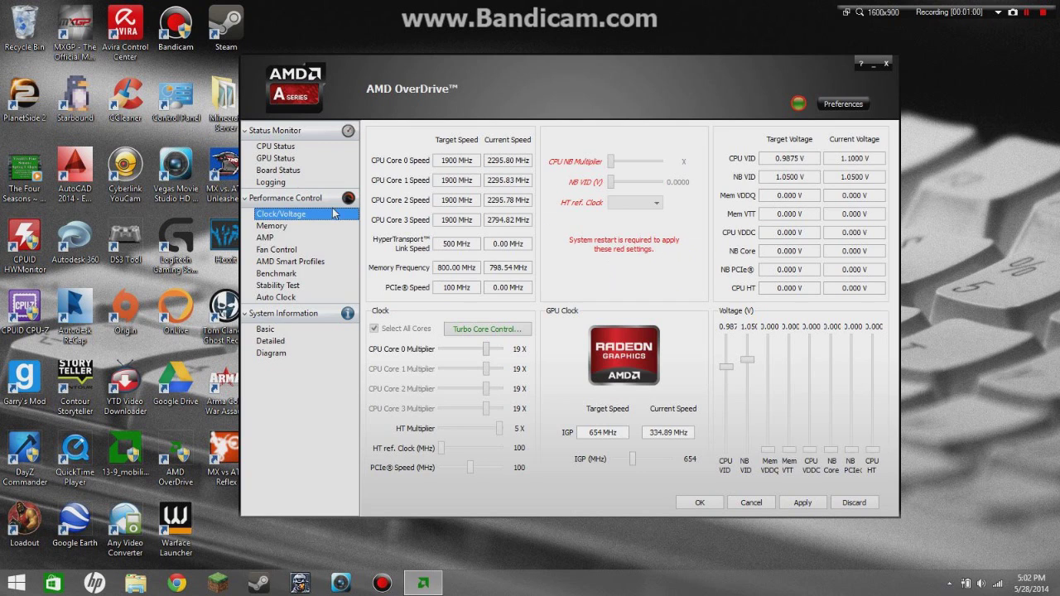
pyautogui.click(518, 333)
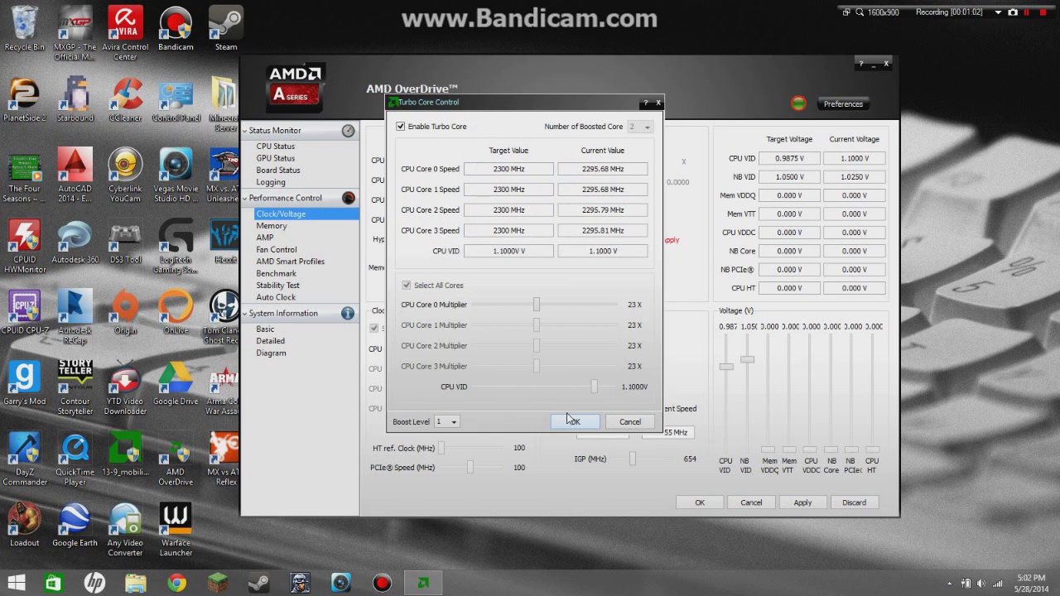
pyautogui.click(575, 421)
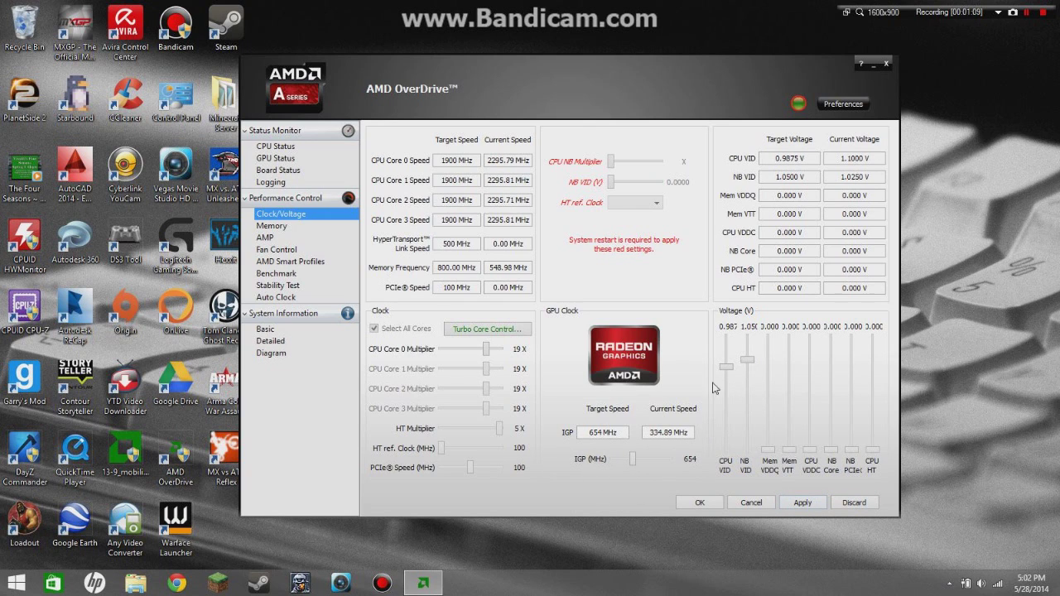
pyautogui.click(303, 150)
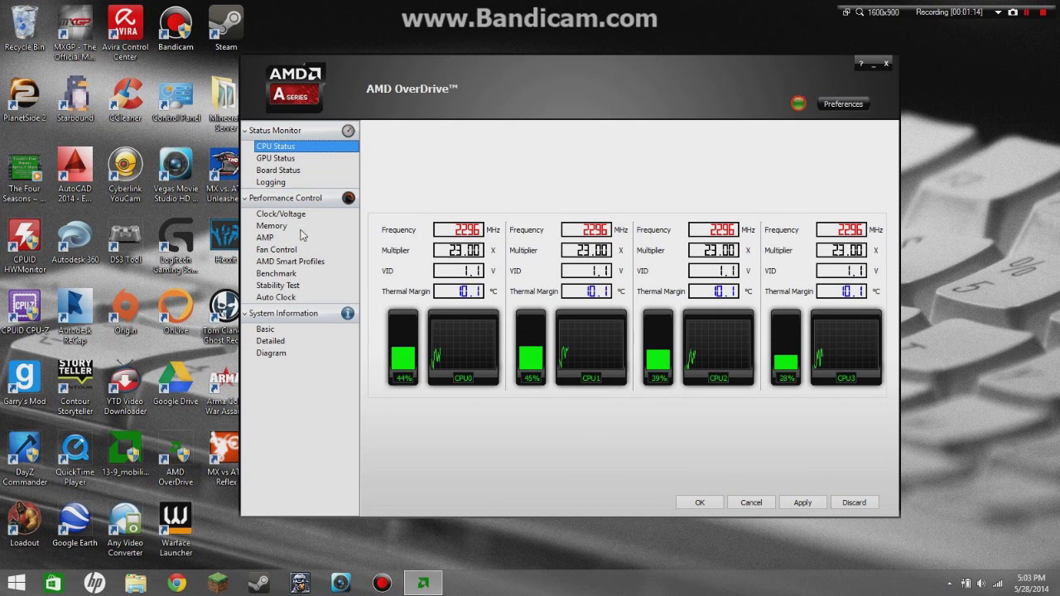
# - Start a 1-minute stability test with all CPU, FPU and calculation tests selected, and accept the system hang warning
pyautogui.click(322, 286)
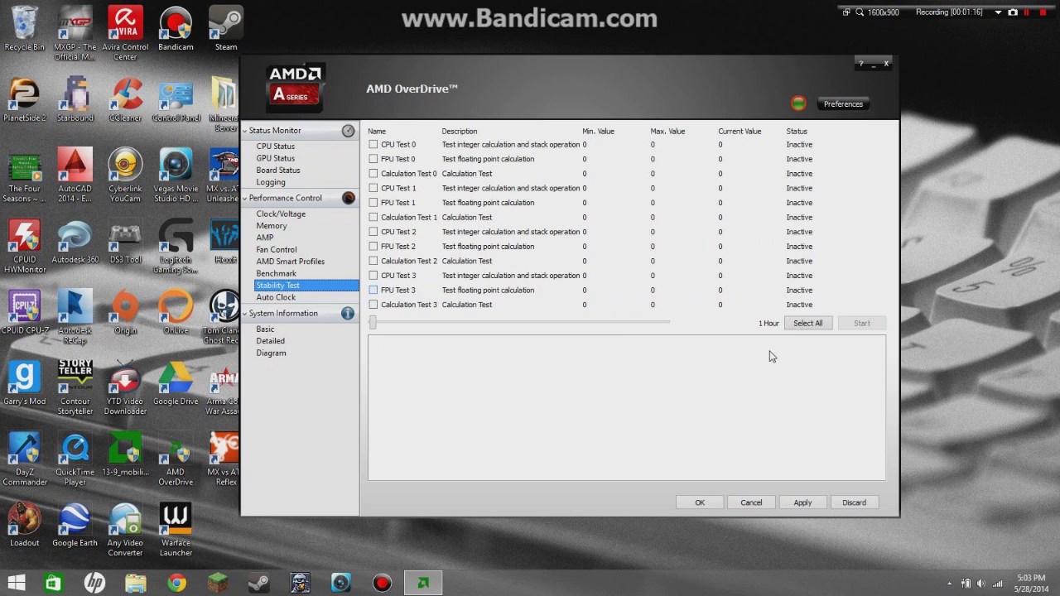
pyautogui.moveTo(375, 323); pyautogui.dragTo(370, 323)
pyautogui.click(808, 504)
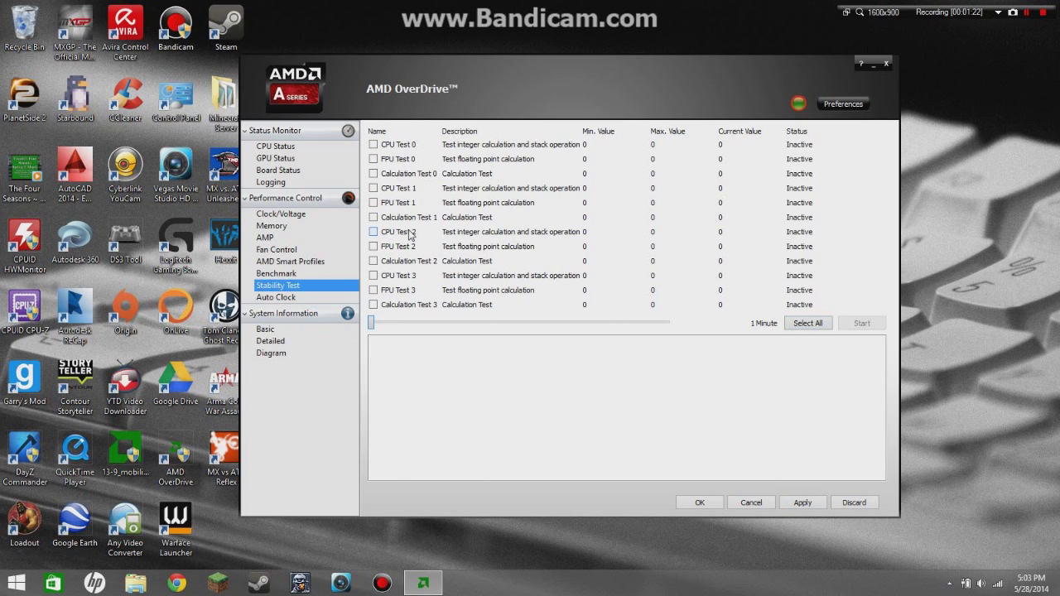
pyautogui.click(808, 323)
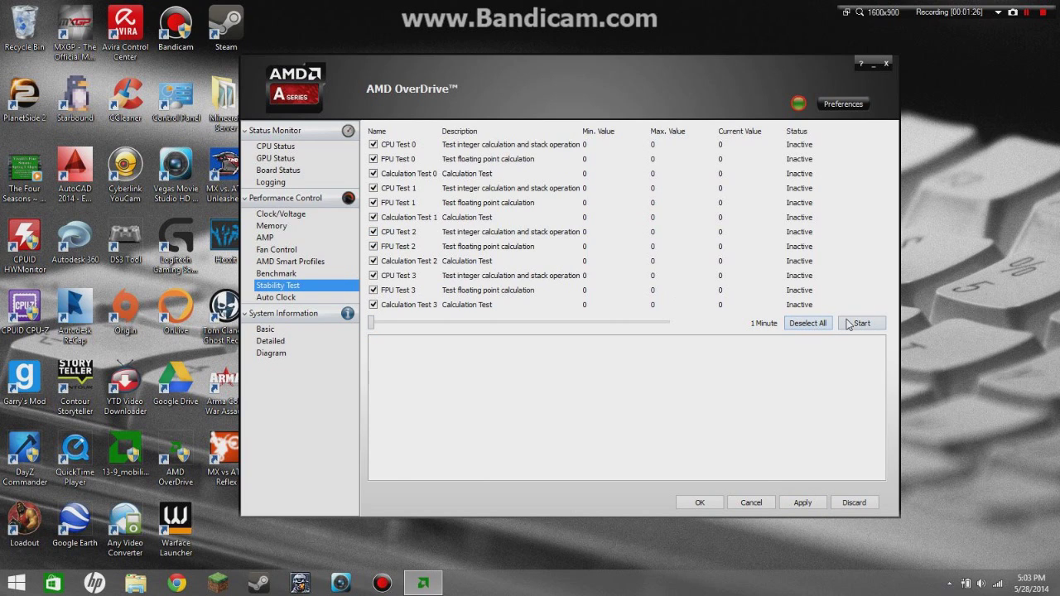
pyautogui.click(849, 324)
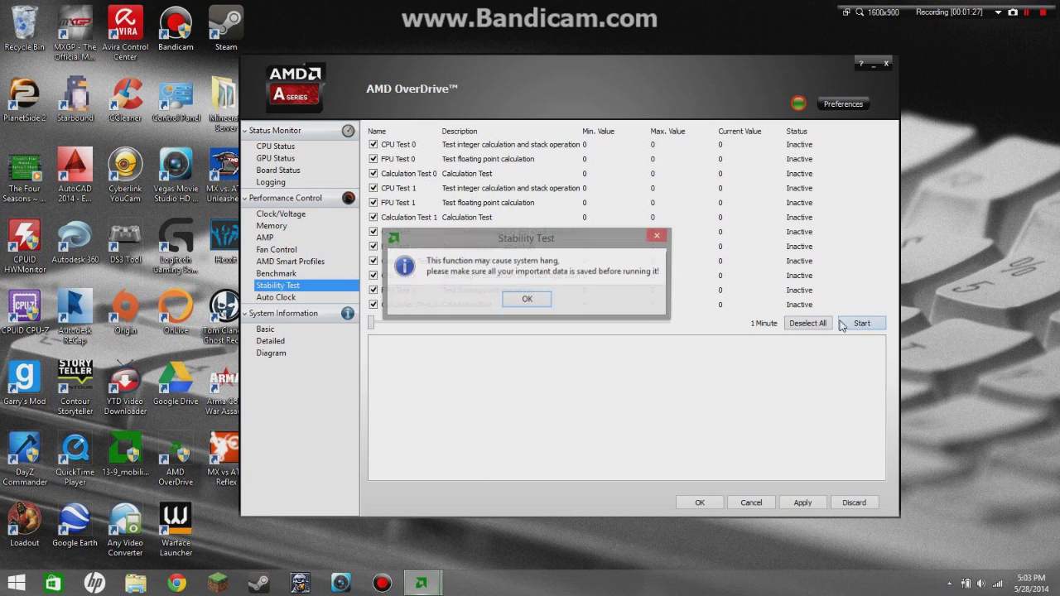
pyautogui.click(528, 300)
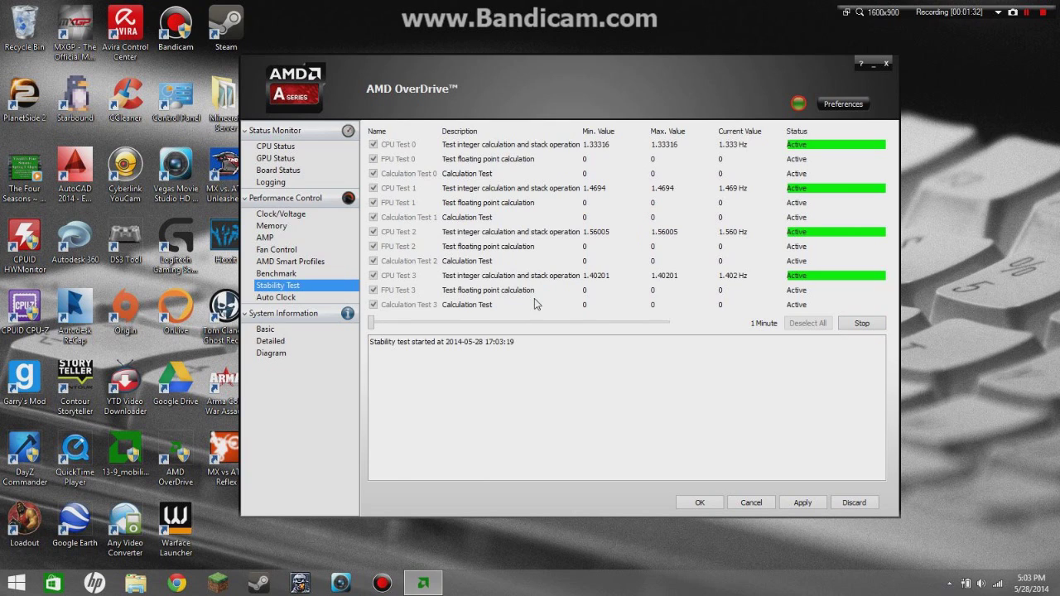